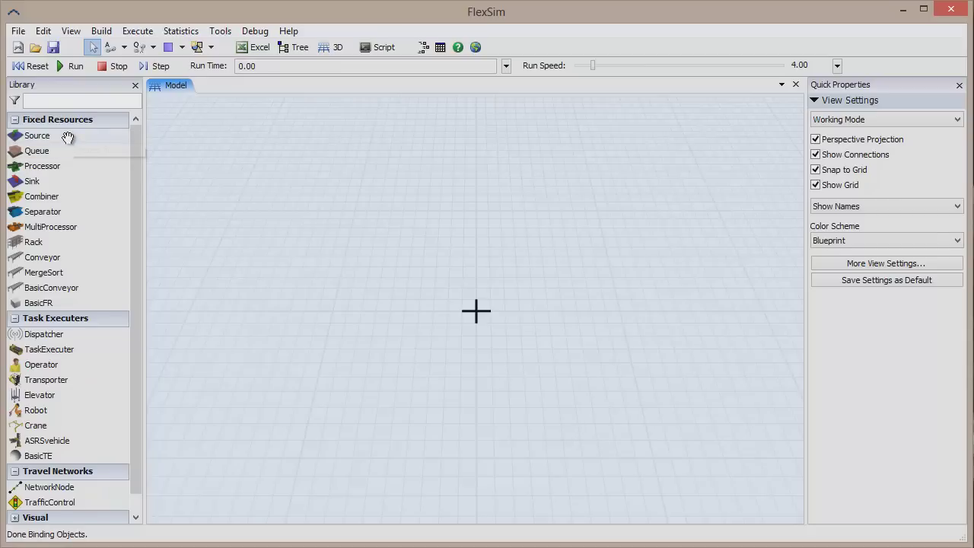
# Step: Place a Source, Processor, Conveyor and Sink left to right on the model grid
pyautogui.moveTo(67, 137); pyautogui.dragTo(221, 240)
pyautogui.moveTo(68, 166); pyautogui.dragTo(435, 255)
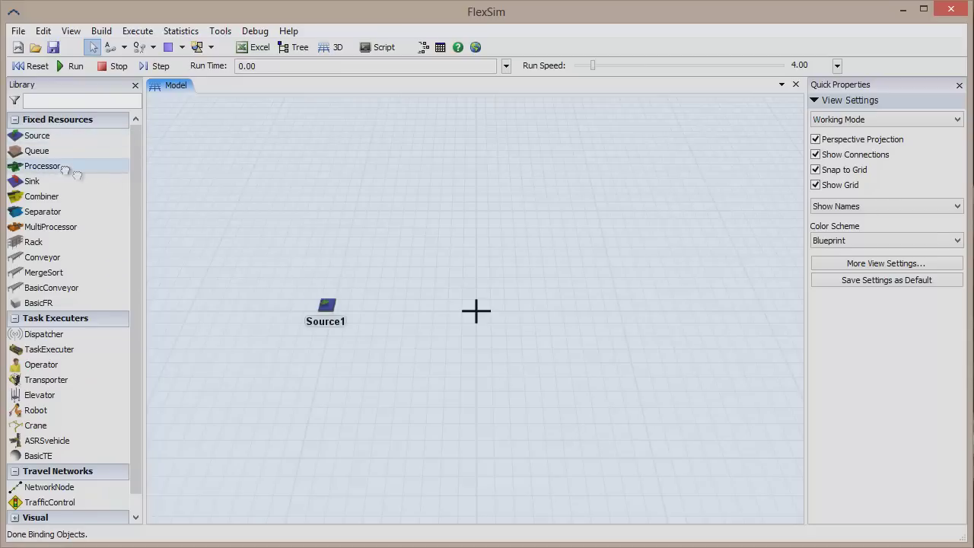
pyautogui.moveTo(42, 258); pyautogui.dragTo(451, 292)
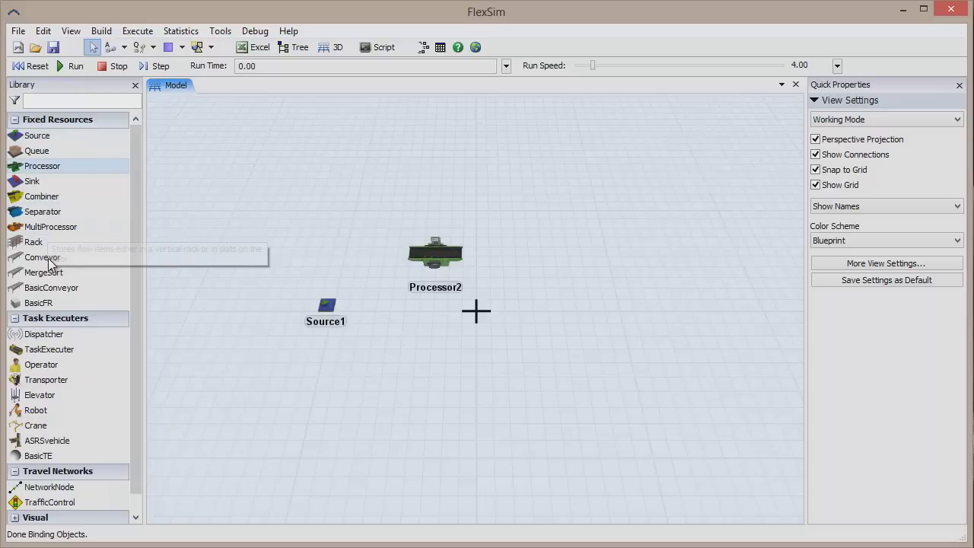
pyautogui.moveTo(511, 302); pyautogui.dragTo(508, 301)
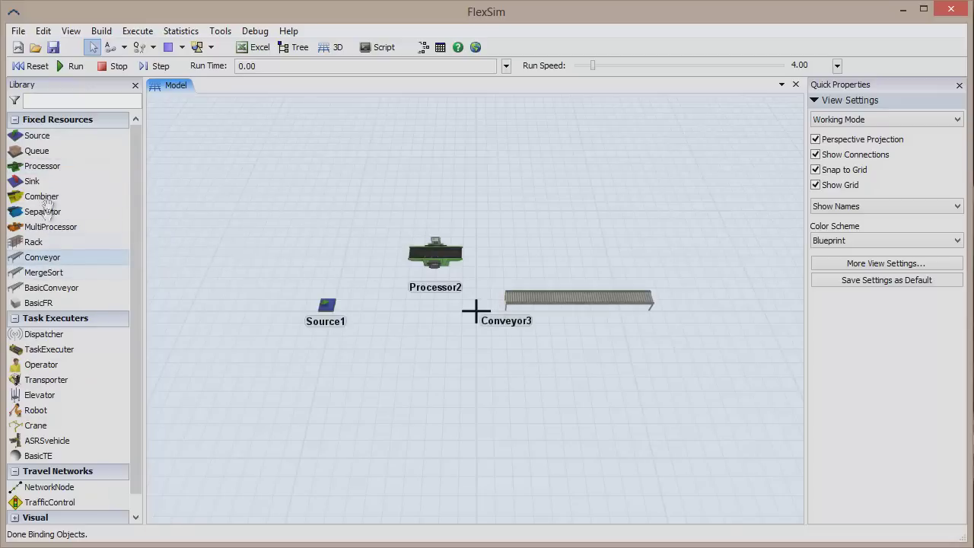
pyautogui.moveTo(32, 181)
pyautogui.mouseDown()
pyautogui.moveTo(713, 321)
pyautogui.moveTo(682, 306)
pyautogui.mouseUp()
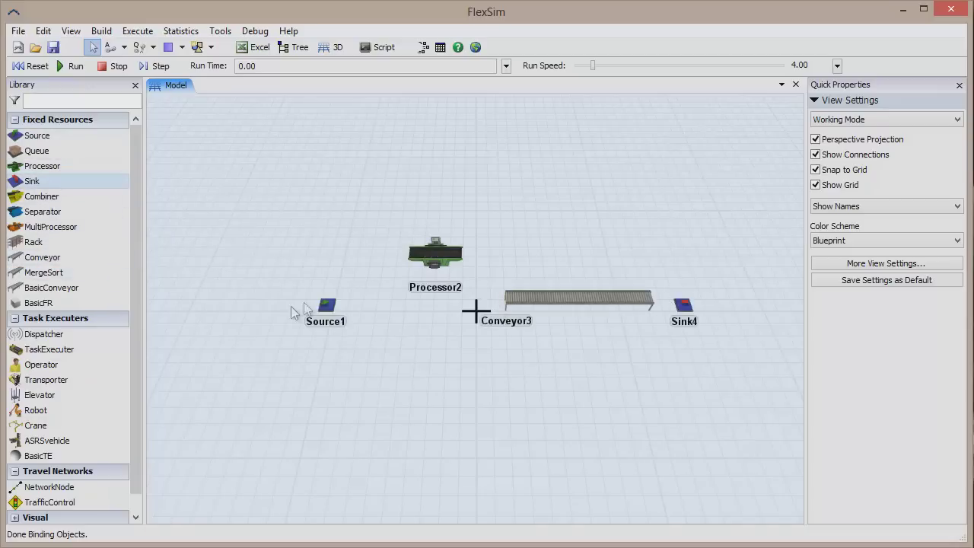
# Step: Link Source1 to Processor2 and Processor2 to Conveyor3
pyautogui.click(325, 306)
pyautogui.click(411, 259)
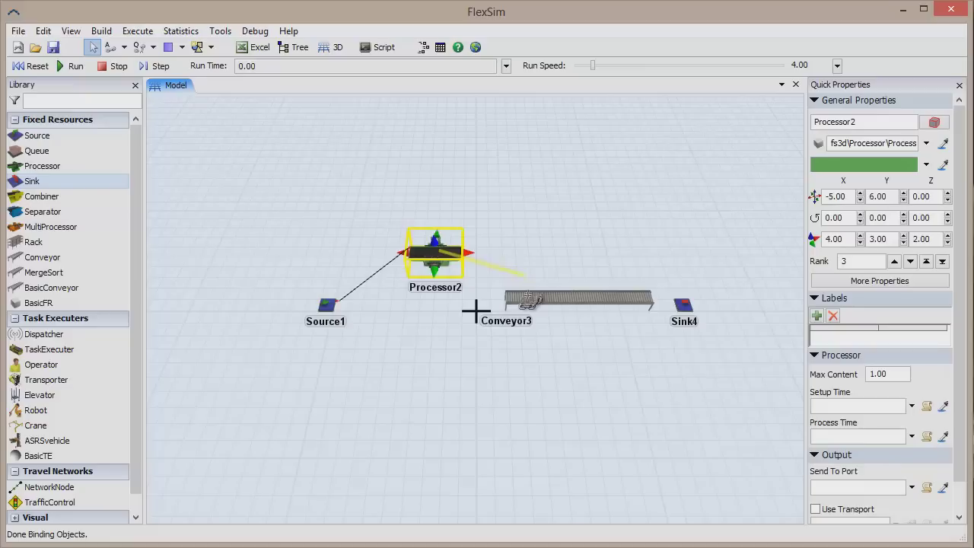
pyautogui.moveTo(435, 253)
pyautogui.mouseDown()
pyautogui.moveTo(508, 298)
pyautogui.moveTo(696, 305)
pyautogui.moveTo(685, 305)
pyautogui.mouseUp()
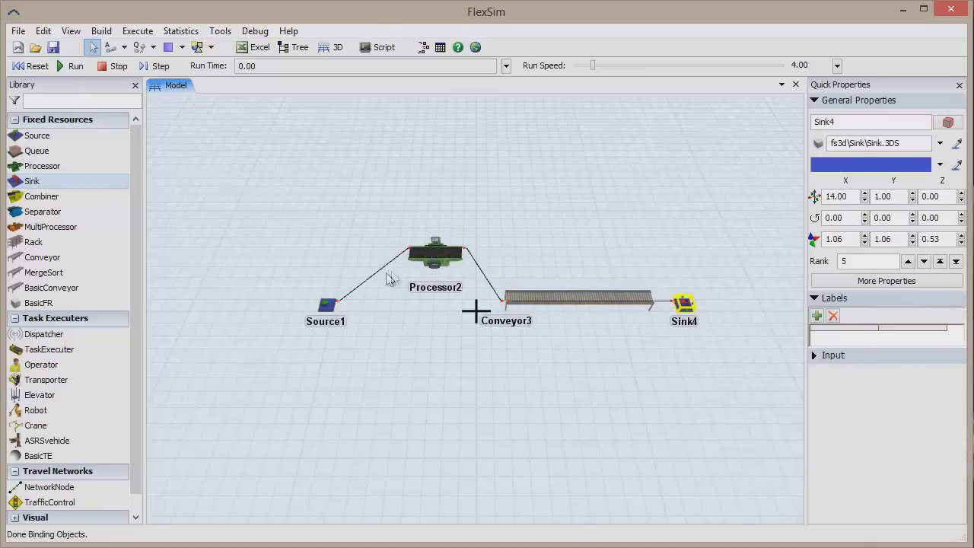
# Step: Link Conveyor3 to Sink4 and set Source1's inter-arrival time to 0
pyautogui.click(327, 305)
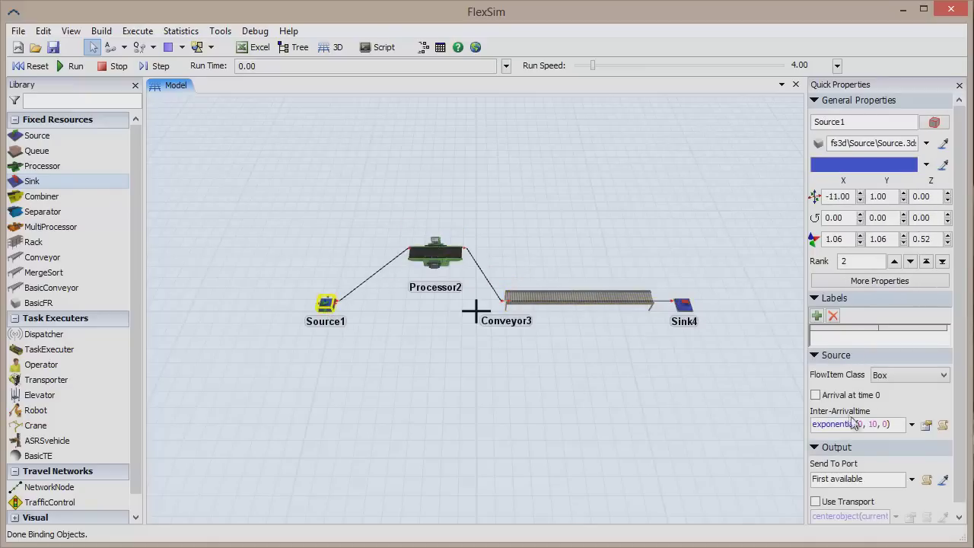
pyautogui.click(854, 424)
pyautogui.write('0')
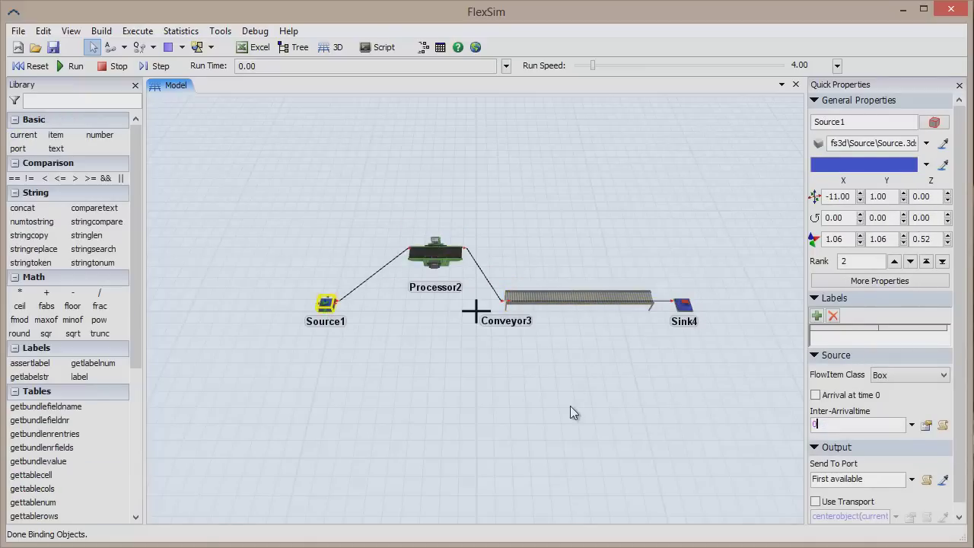
pyautogui.press('Return')
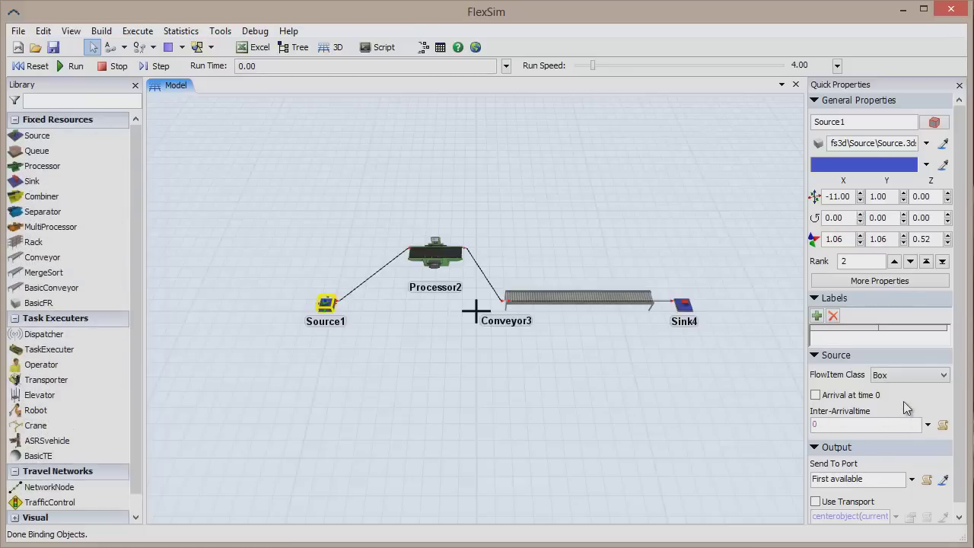
# Step: Set Processor2's process time to 3 in Quick Properties
pyautogui.click(457, 259)
pyautogui.doubleClick(874, 436)
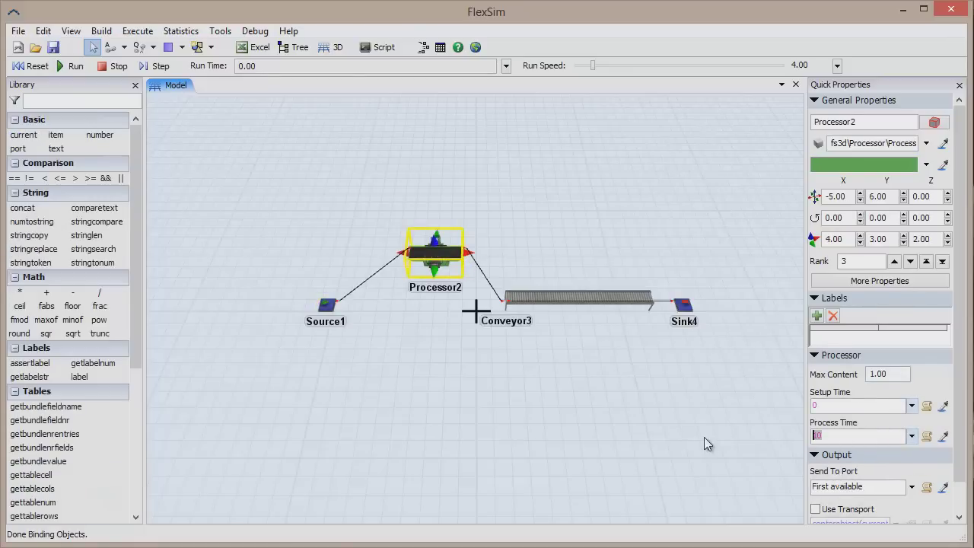
pyautogui.write('3')
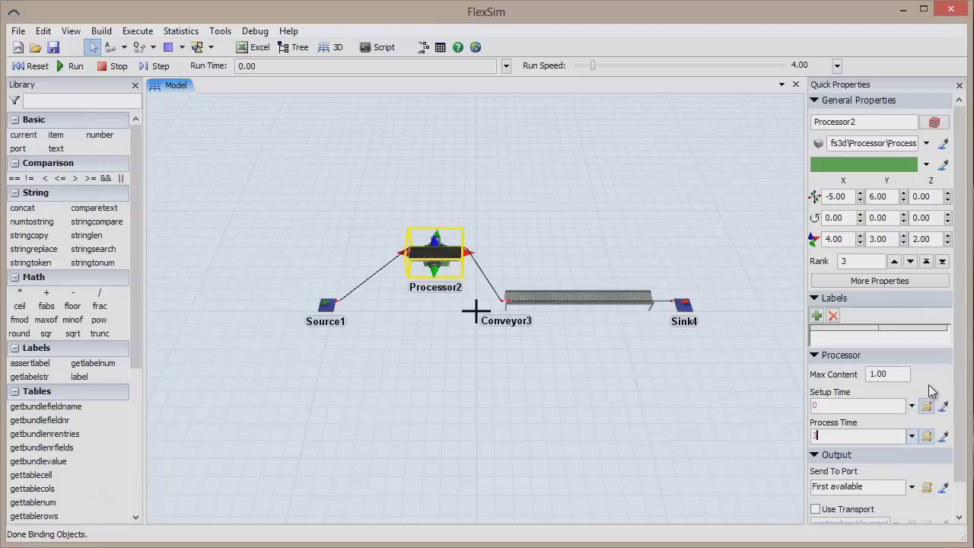
pyautogui.click(871, 373)
pyautogui.click(35, 66)
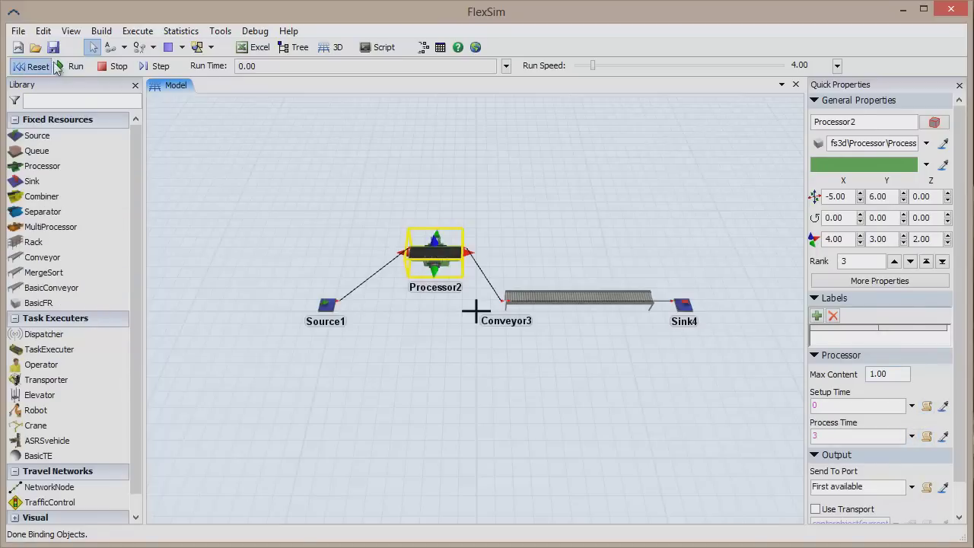
pyautogui.click(73, 65)
pyautogui.click(384, 304)
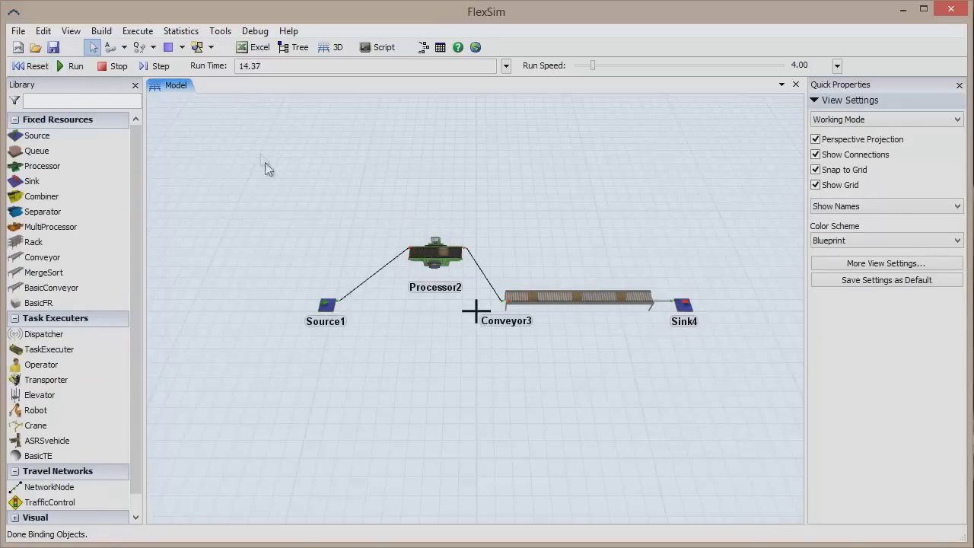
pyautogui.click(121, 67)
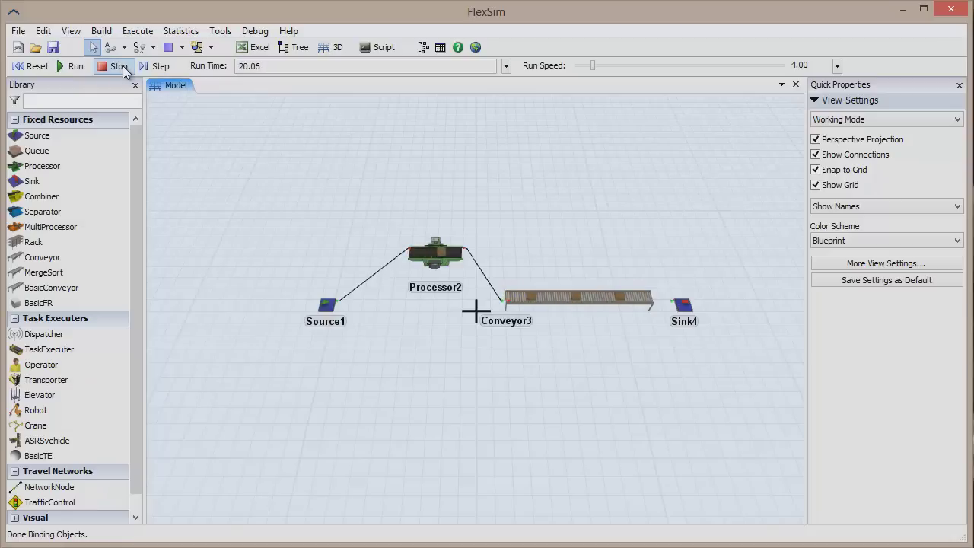
pyautogui.click(23, 68)
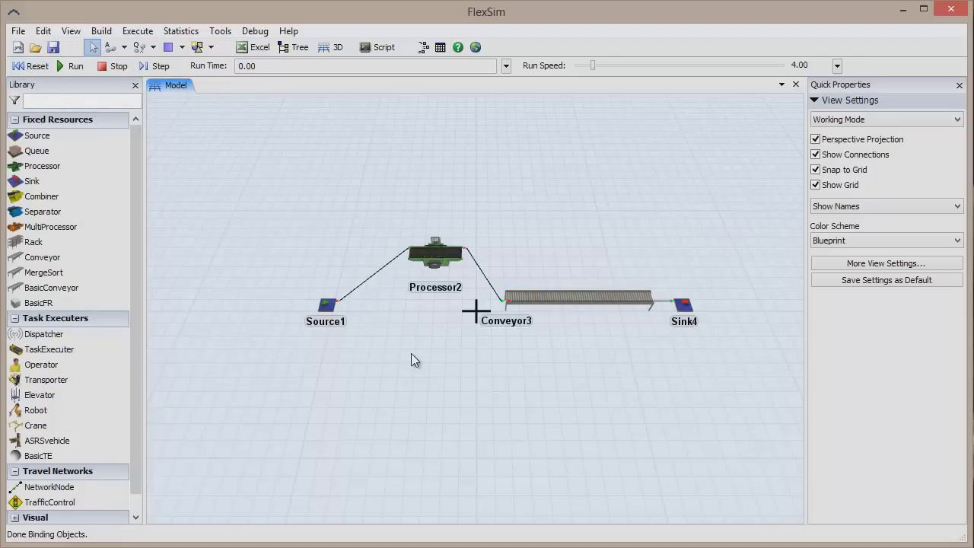
pyautogui.click(435, 253)
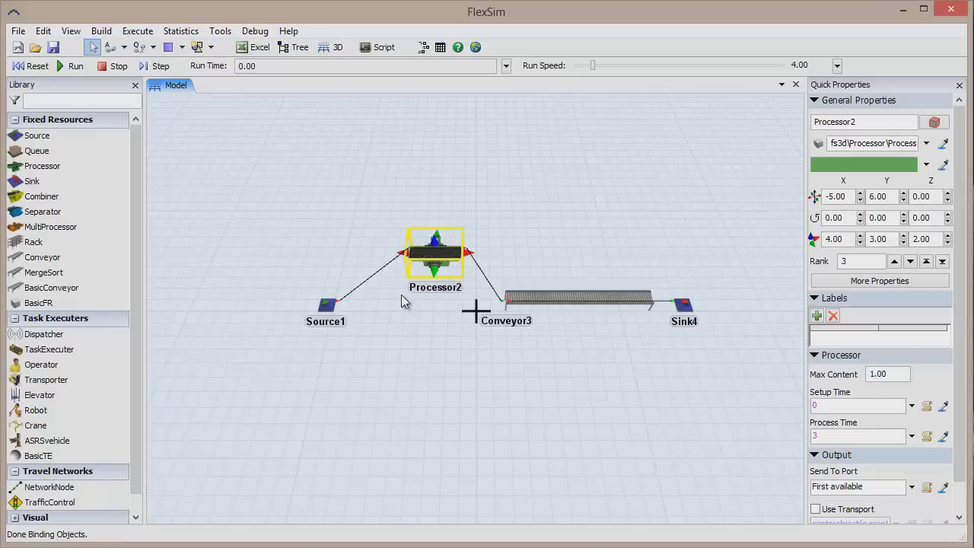
# Step: Add Processor6 just below Processor2 with a process time of 3
pyautogui.hotkey('ctrl', 'v')
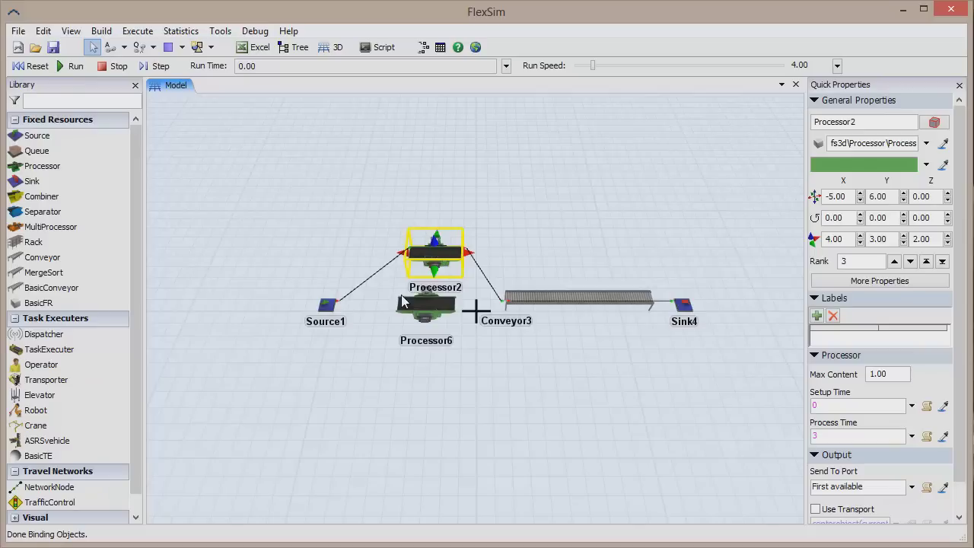
pyautogui.click(421, 311)
pyautogui.moveTo(421, 312); pyautogui.dragTo(423, 313)
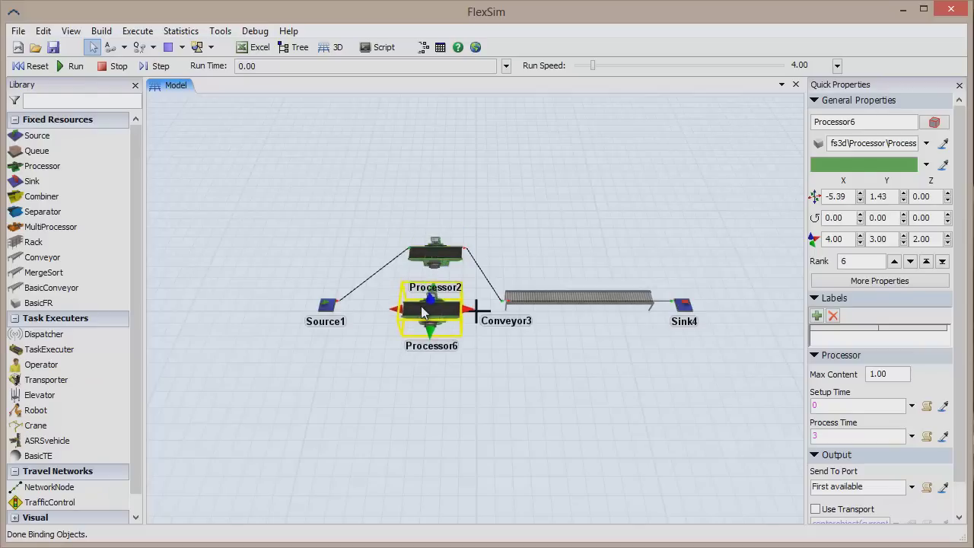
pyautogui.click(520, 378)
pyautogui.write('3')
# Step: Copy Processor2 through its right-click Edit menu
pyautogui.rightClick(449, 254)
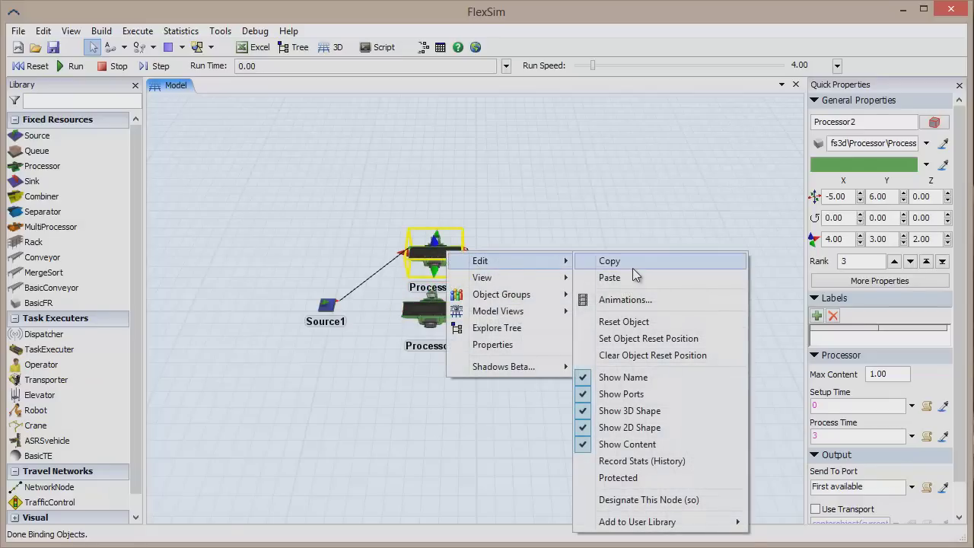
pyautogui.click(633, 268)
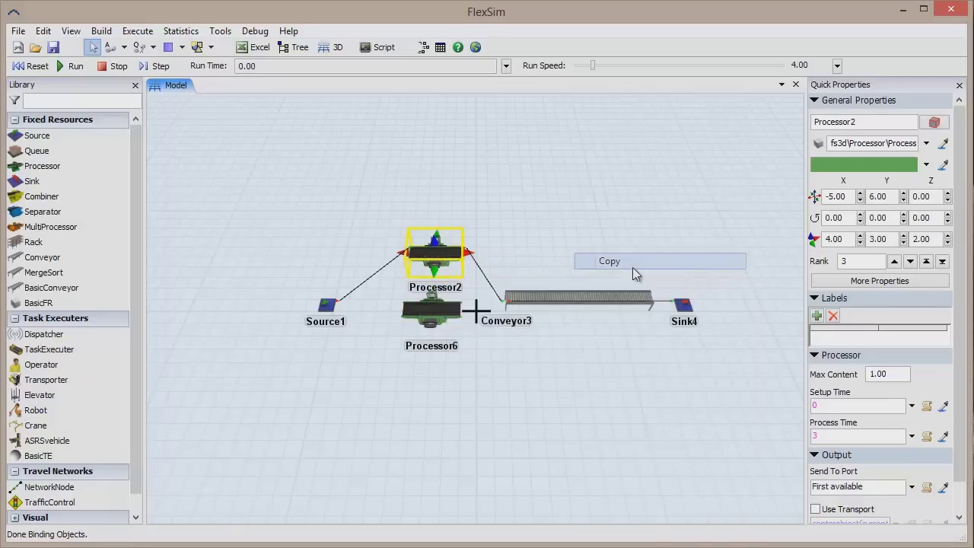
pyautogui.rightClick(402, 350)
pyautogui.moveTo(435, 359)
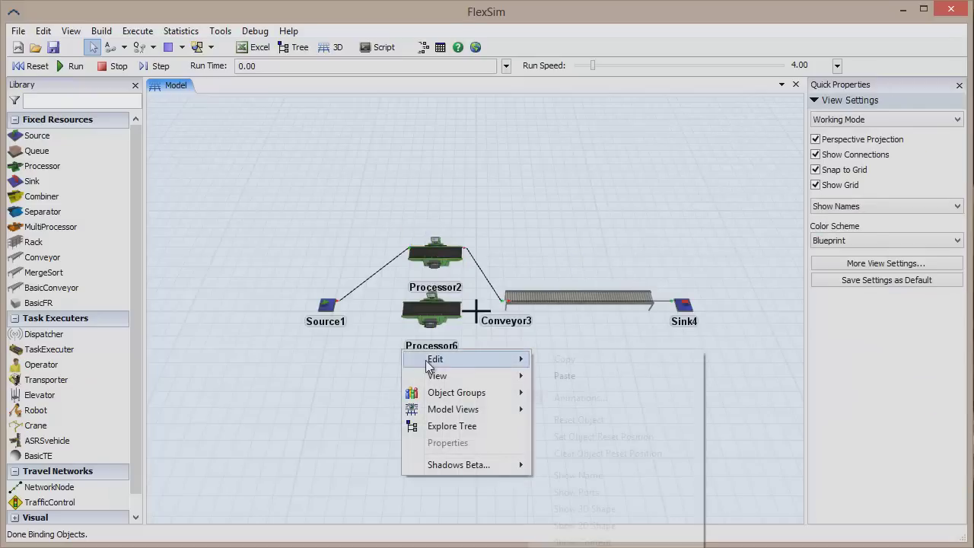
# Step: Paste the copied processor onto the floor as Processor7, below Processor6
pyautogui.click(598, 376)
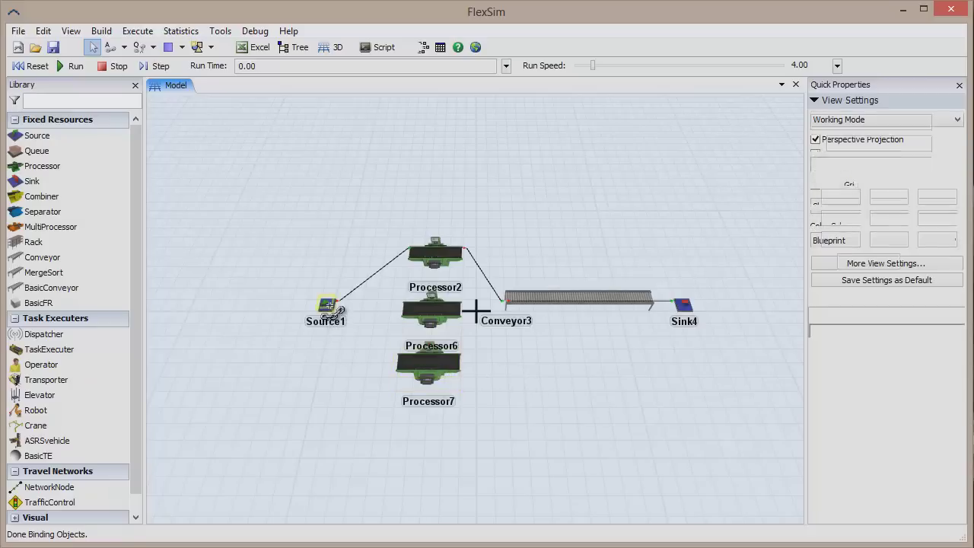
# Step: Connect Source1 to Processor6 and Processor7, and both to Conveyor3
pyautogui.moveTo(333, 327); pyautogui.dragTo(431, 312)
pyautogui.moveTo(506, 305); pyautogui.dragTo(439, 314)
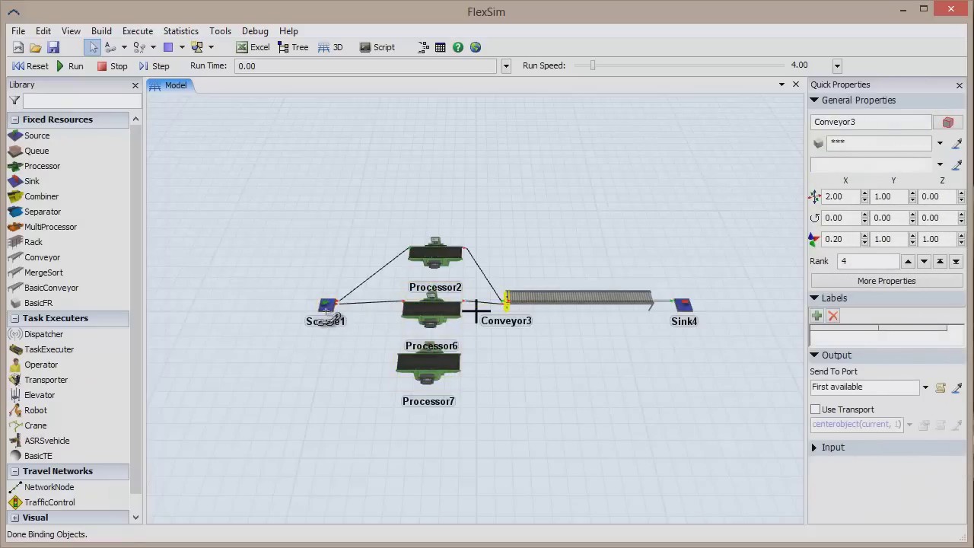
pyautogui.moveTo(327, 306)
pyautogui.mouseDown()
pyautogui.moveTo(428, 364)
pyautogui.moveTo(529, 303)
pyautogui.mouseUp()
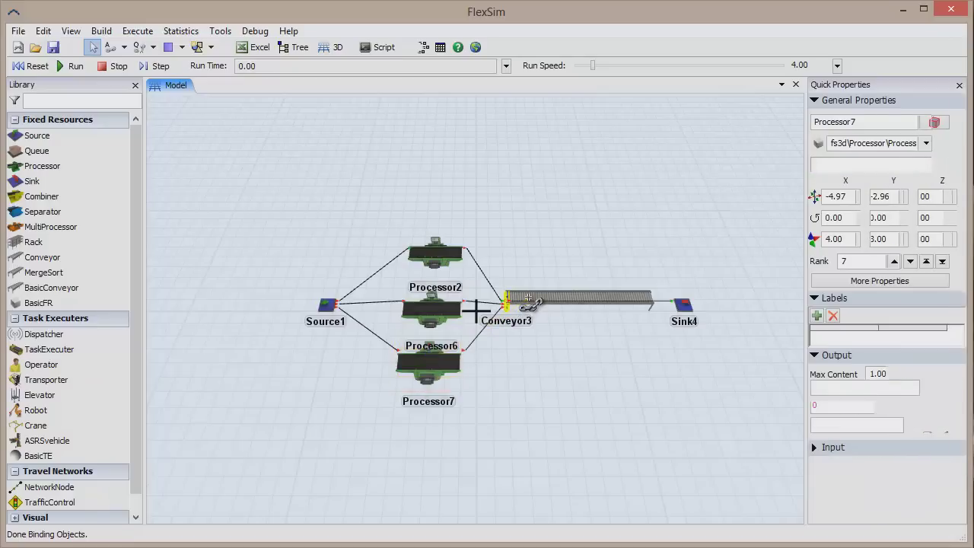
# Step: Test-run the model briefly, then stop and reset it
pyautogui.click(63, 68)
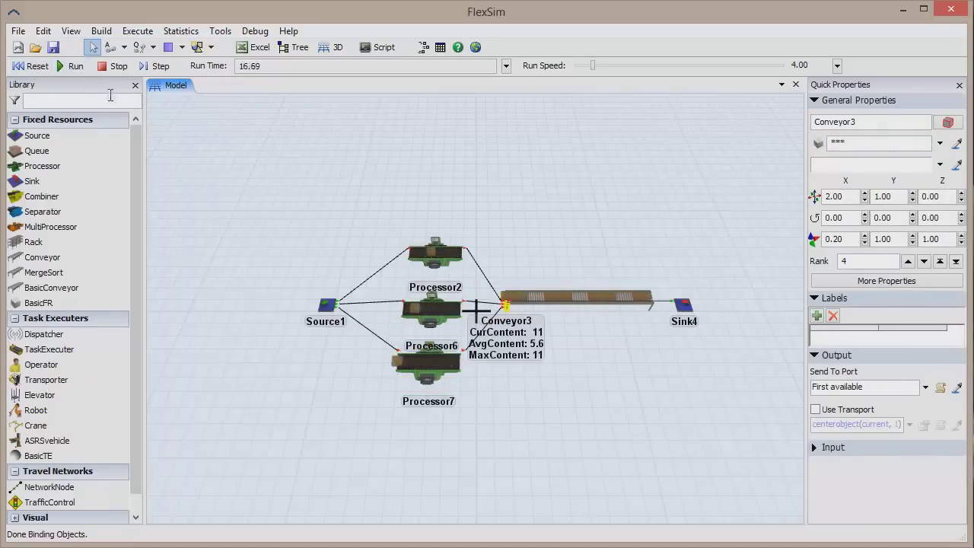
pyautogui.click(110, 67)
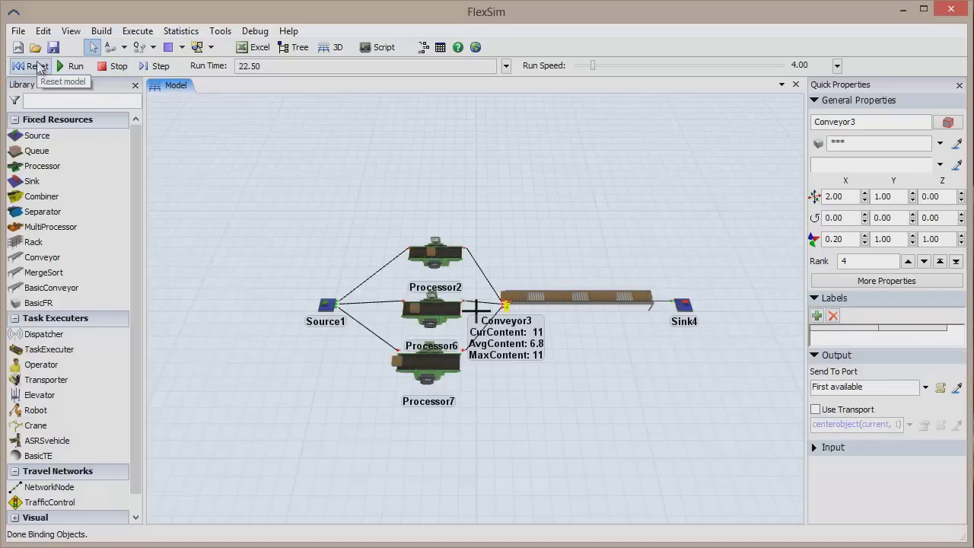
pyautogui.click(38, 68)
# Step: Give Processor2 an OnEntry 'Set Item Type and Color' trigger and apply it
pyautogui.doubleClick(439, 260)
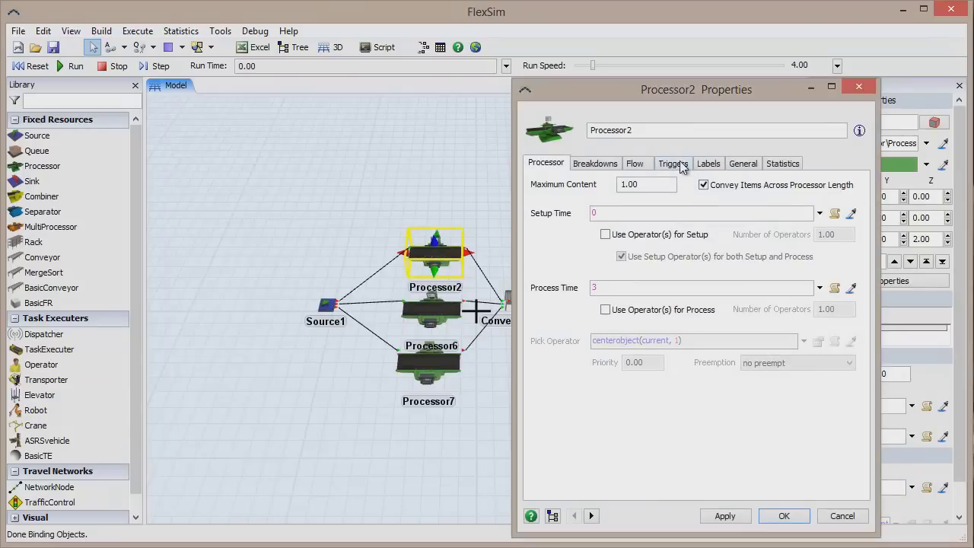
pyautogui.click(674, 164)
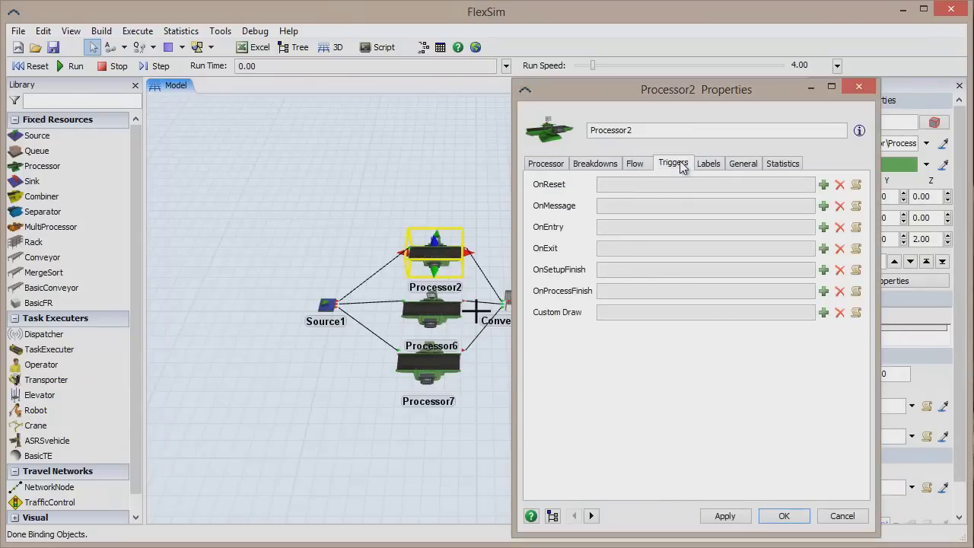
pyautogui.click(823, 226)
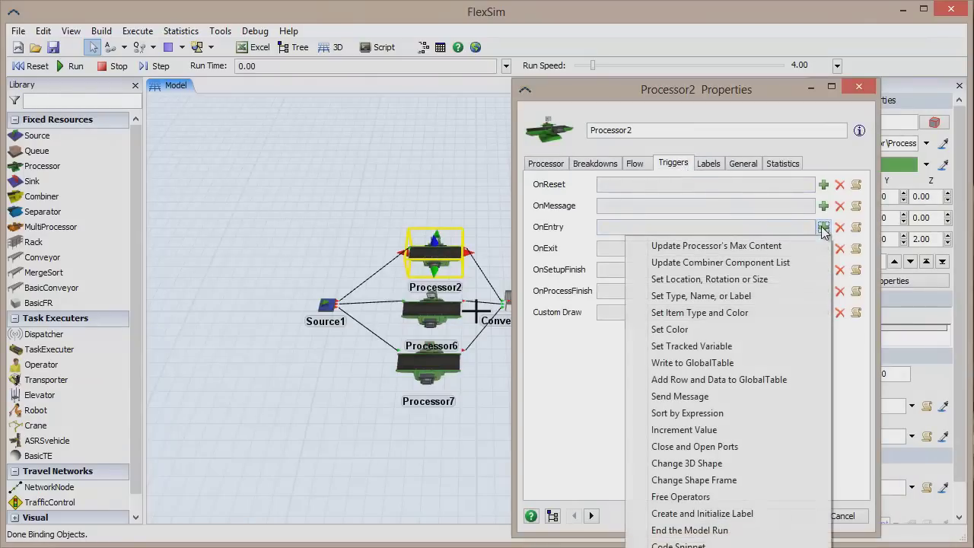
pyautogui.click(767, 315)
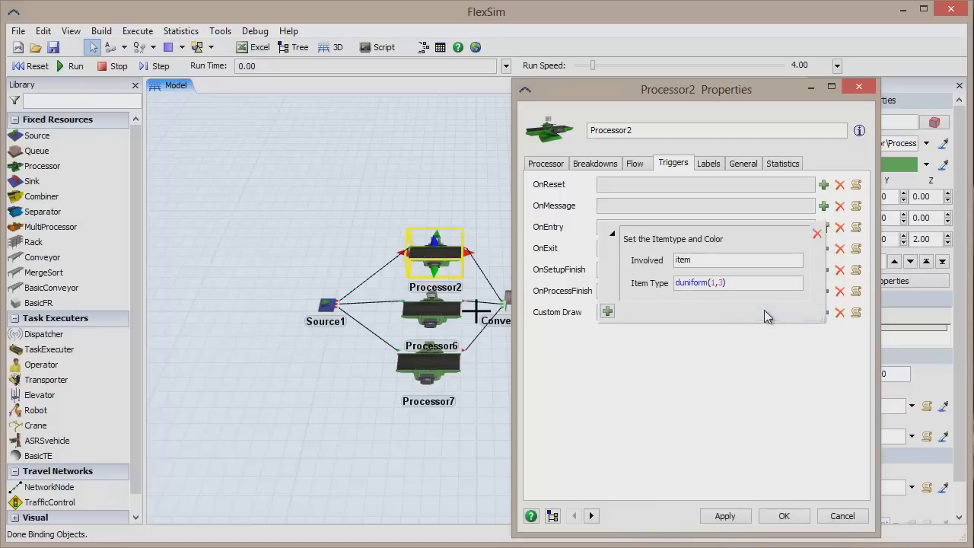
pyautogui.click(791, 518)
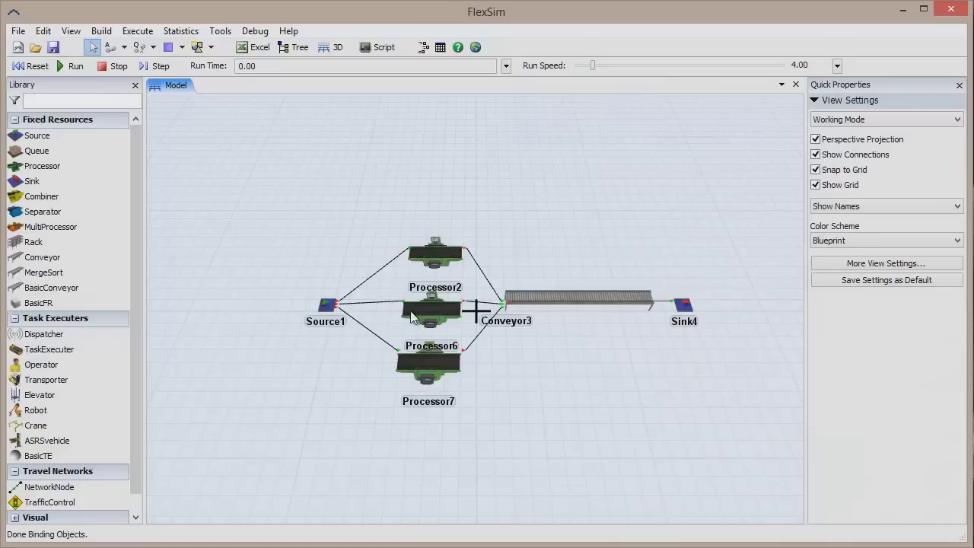
pyautogui.click(70, 66)
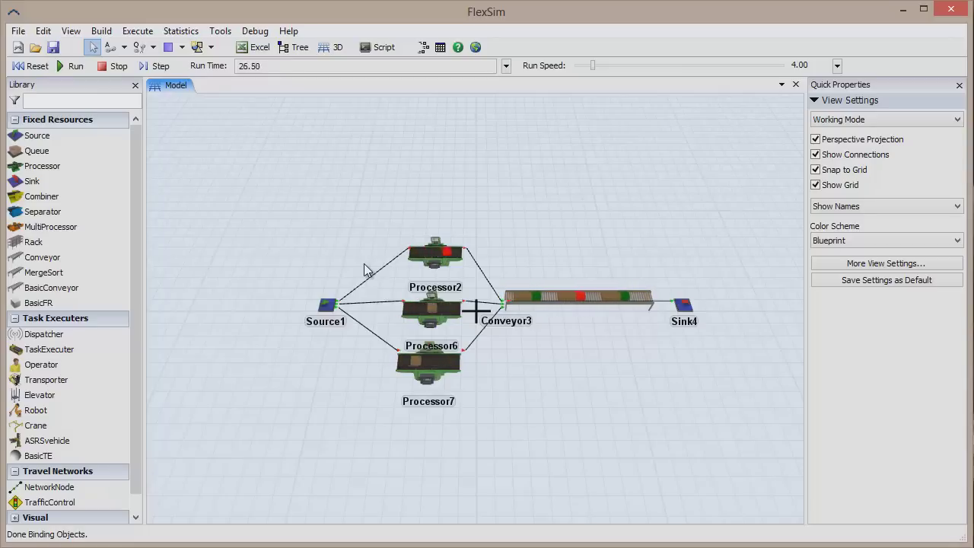
pyautogui.click(114, 66)
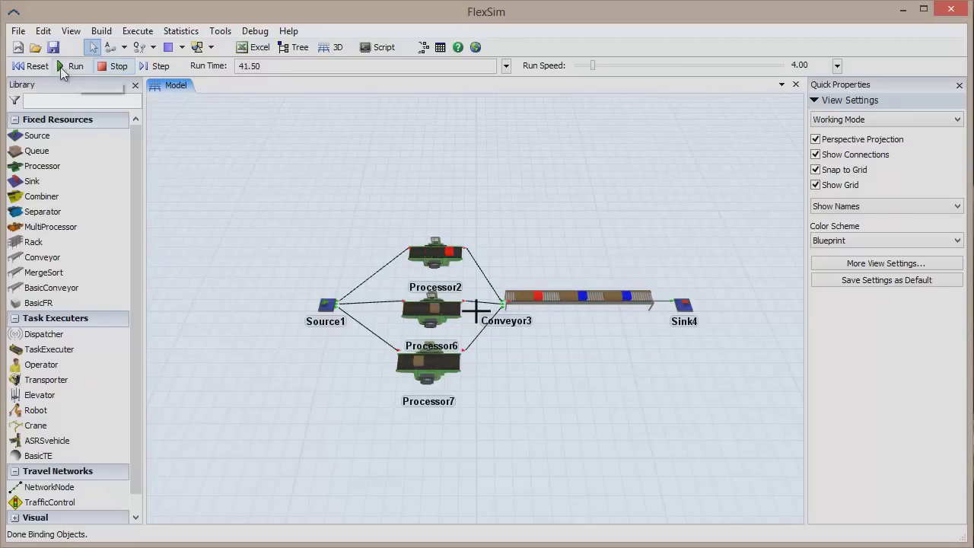
pyautogui.click(32, 66)
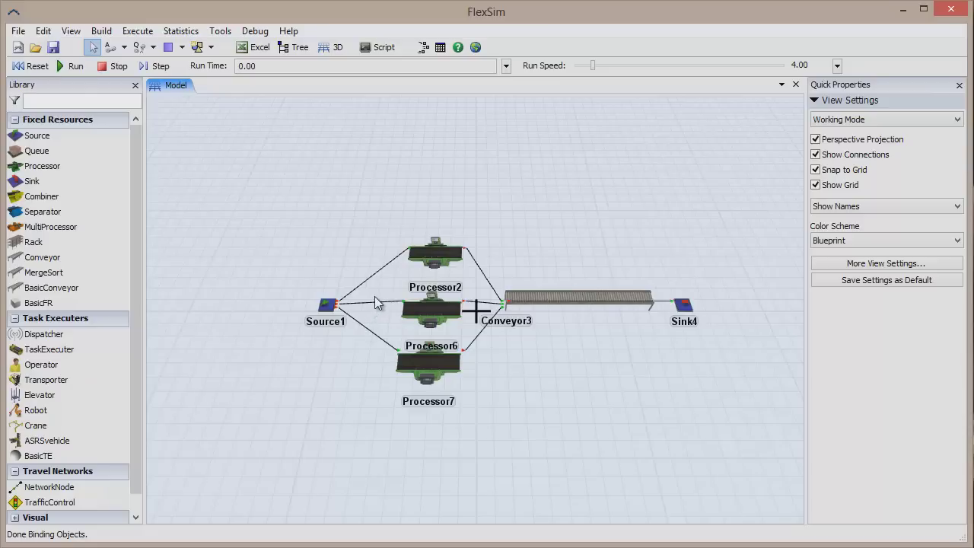
# Step: Select Processor7 and Processor6 together
pyautogui.keyDown('shift'); pyautogui.click(433, 361); pyautogui.keyUp('shift')
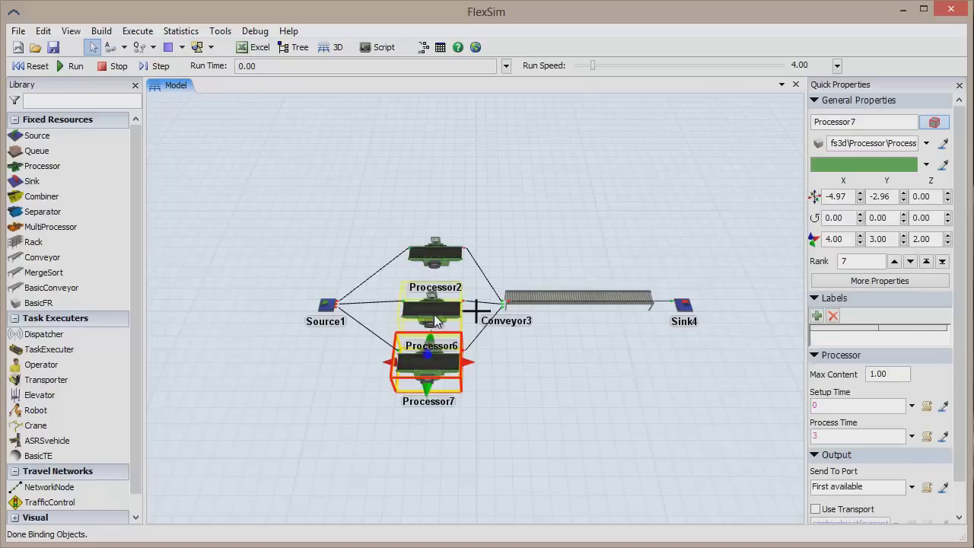
pyautogui.keyDown('shift'); pyautogui.click(435, 314); pyautogui.keyUp('shift')
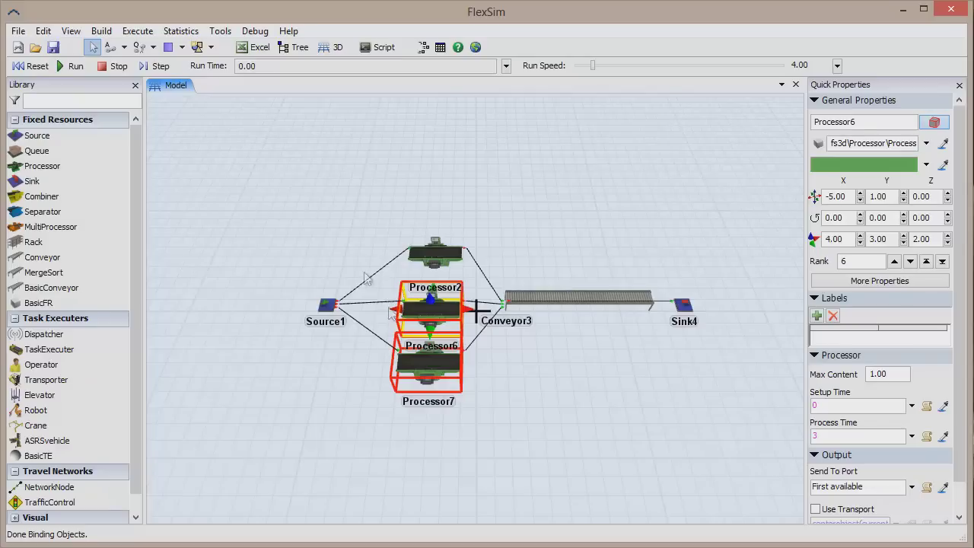
pyautogui.click(72, 32)
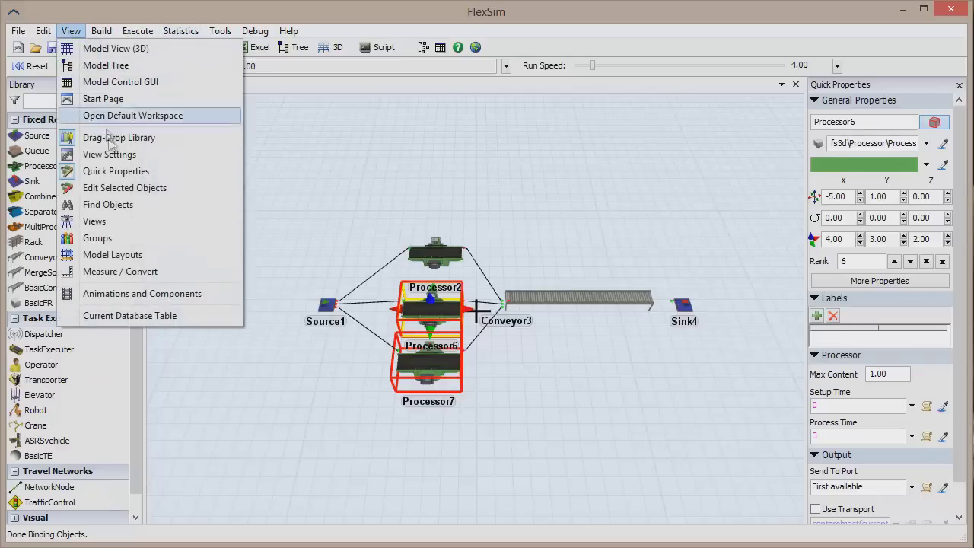
# Step: Open View > Edit Selected Objects and scroll through its panel
pyautogui.click(131, 189)
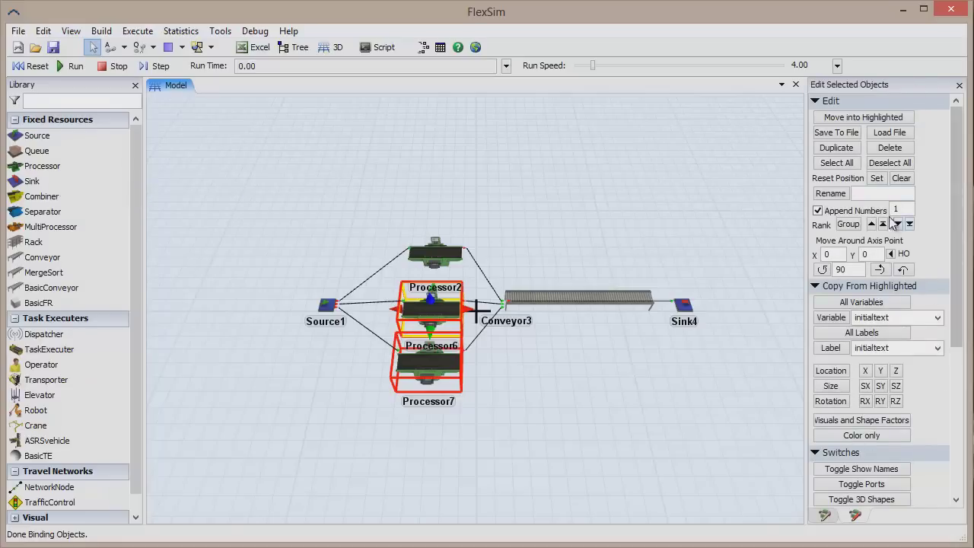
pyautogui.scroll(-1, 955, 243)
pyautogui.scroll(-7, 955, 243)
pyautogui.scroll(-1, 951, 304)
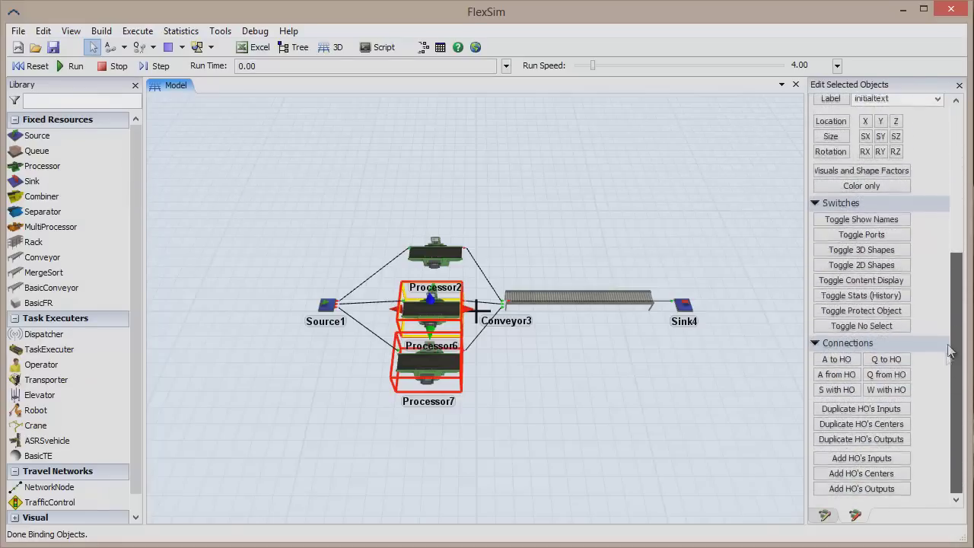
pyautogui.scroll(3, 951, 304)
pyautogui.scroll(6, 935, 258)
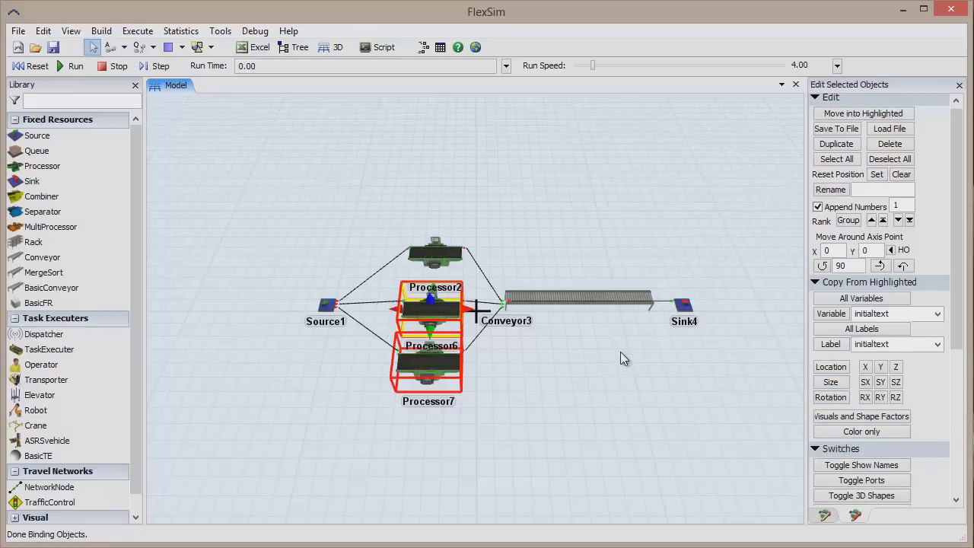
# Step: Copy the entrytrigger variable from highlighted Processor2 onto Processor6 and Processor7
pyautogui.click(424, 261)
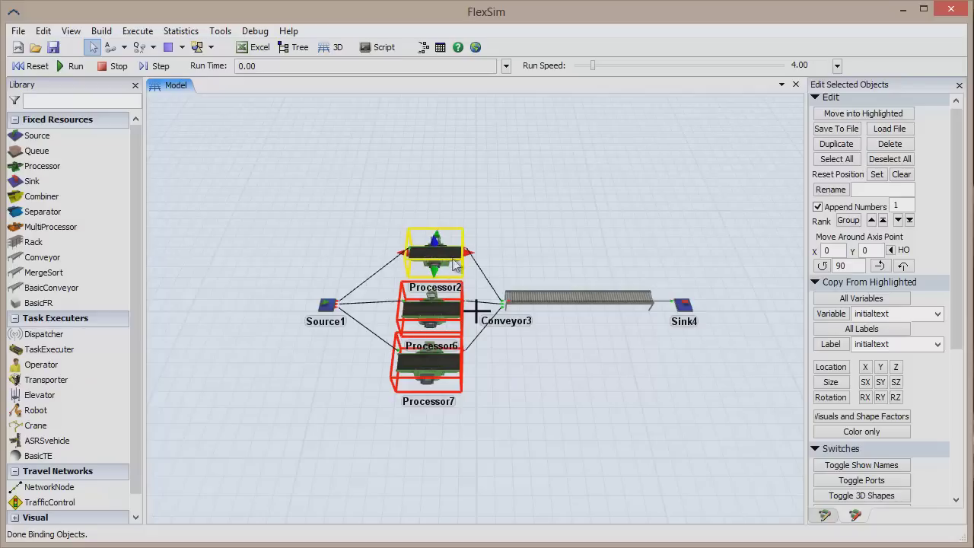
pyautogui.click(939, 315)
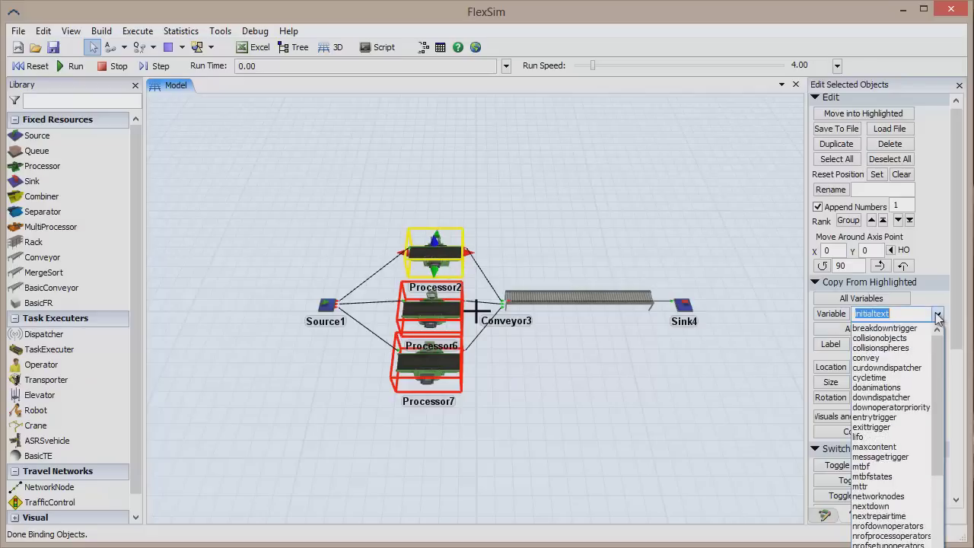
pyautogui.click(907, 422)
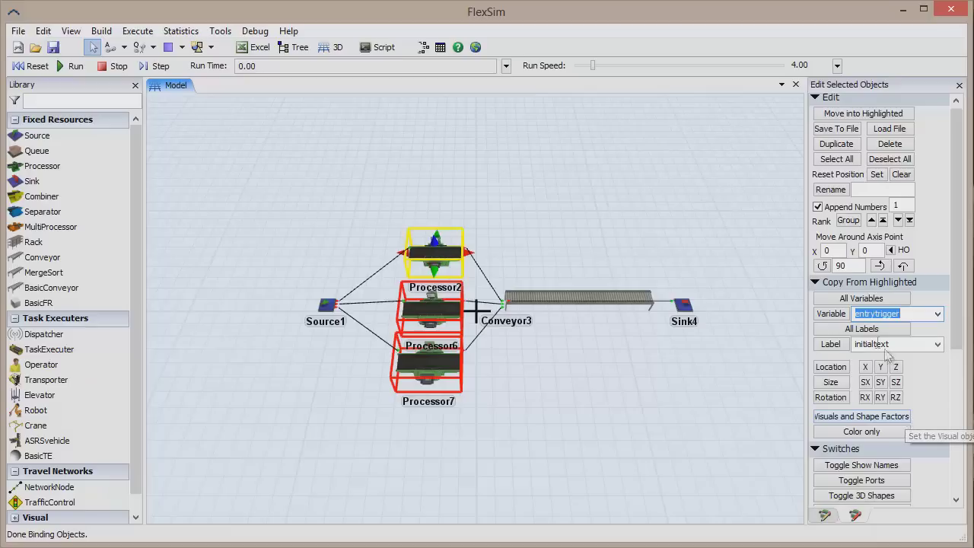
pyautogui.click(833, 316)
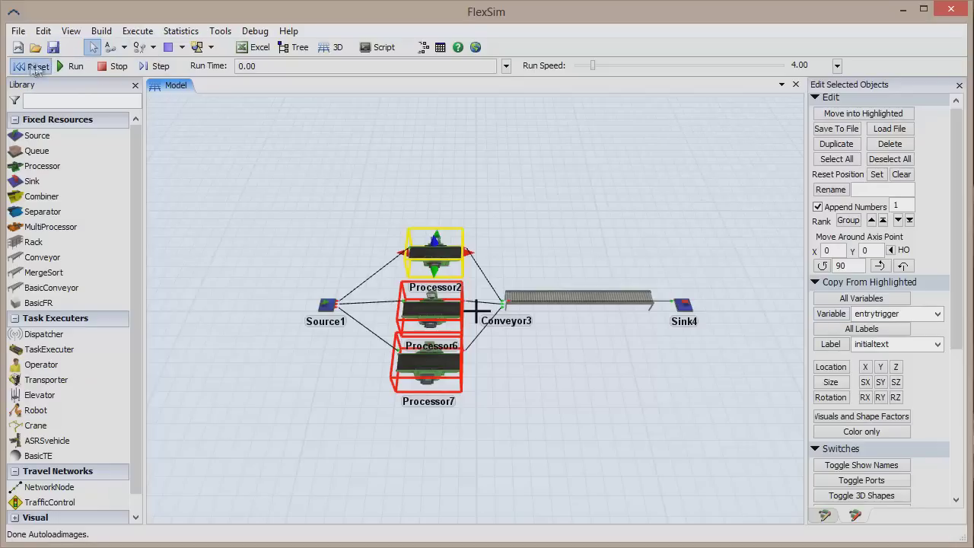
# Step: Reset and run the model, then deselect the processors to watch coloured items
pyautogui.click(36, 66)
pyautogui.click(73, 67)
pyautogui.click(210, 218)
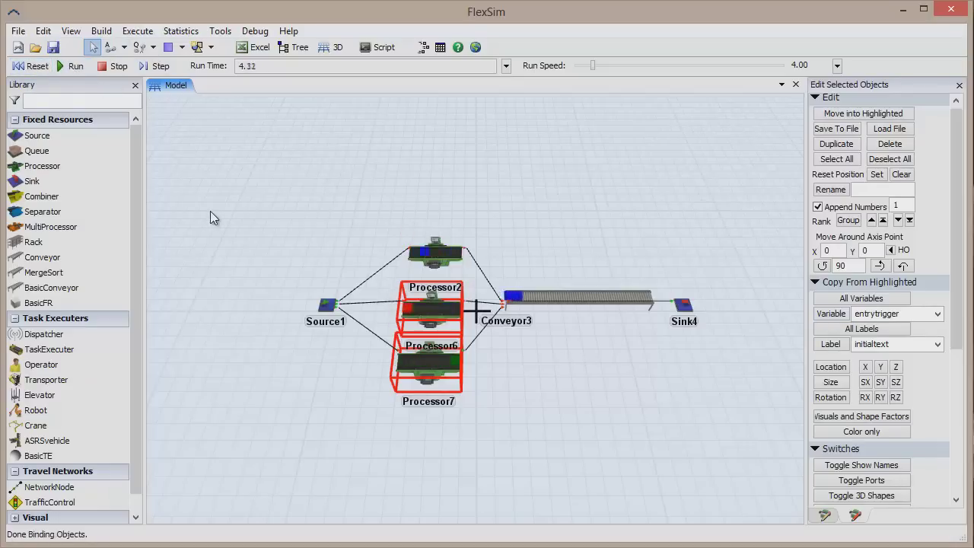